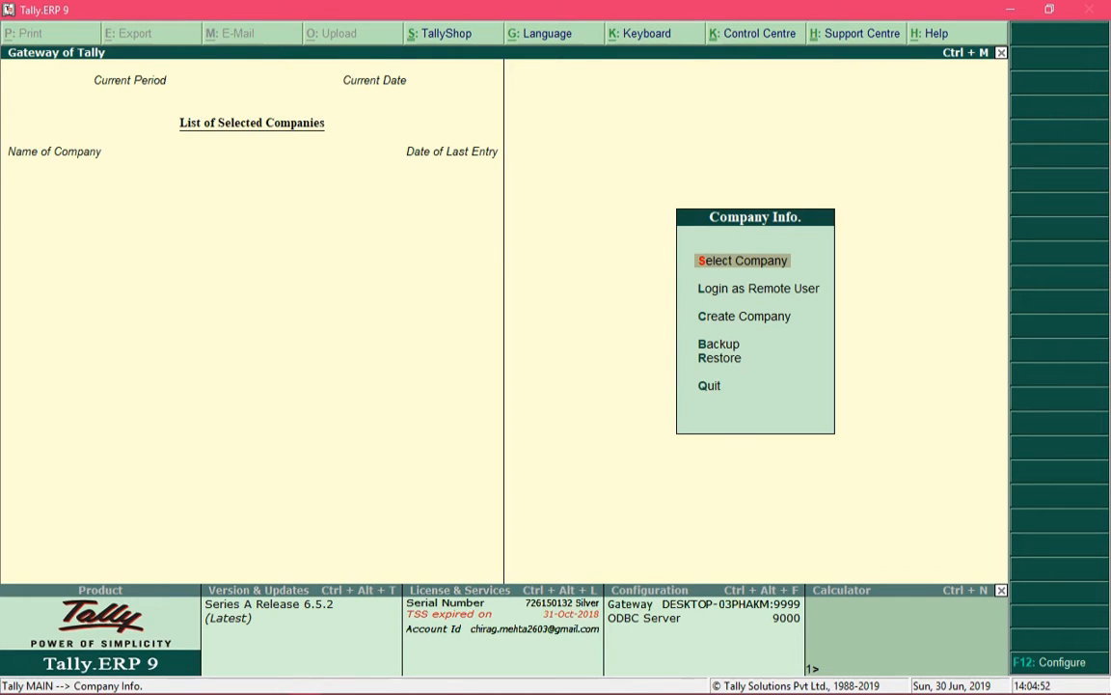
Open a blank Company Creation form from Create Company and go up to the Directory field
key(Down)
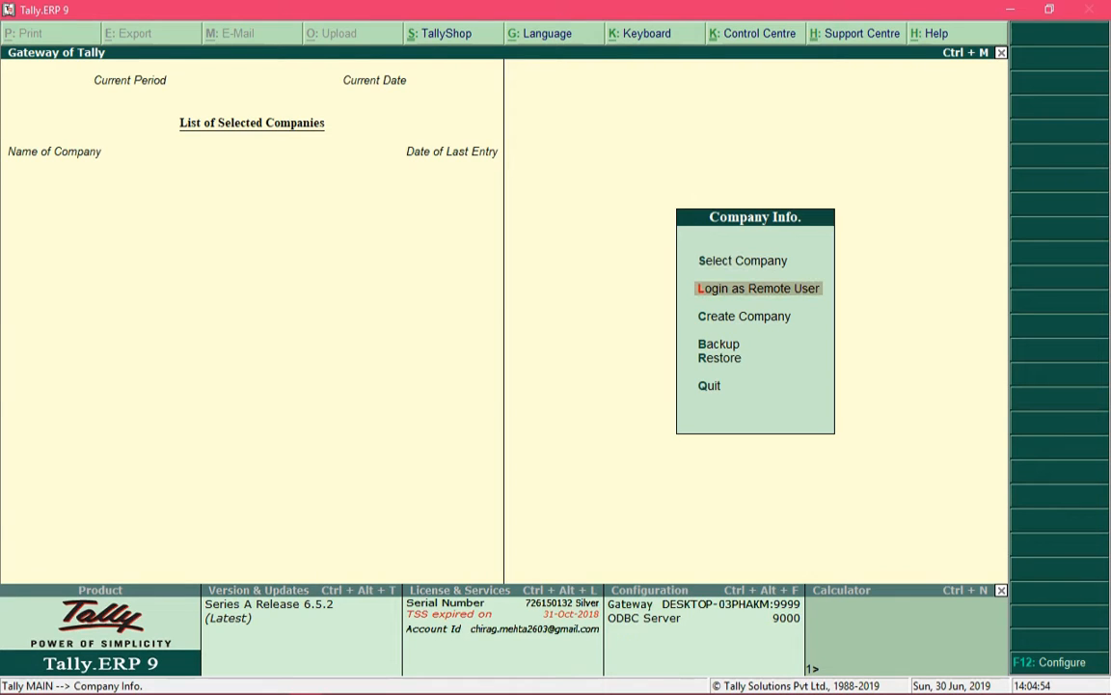
key(Down)
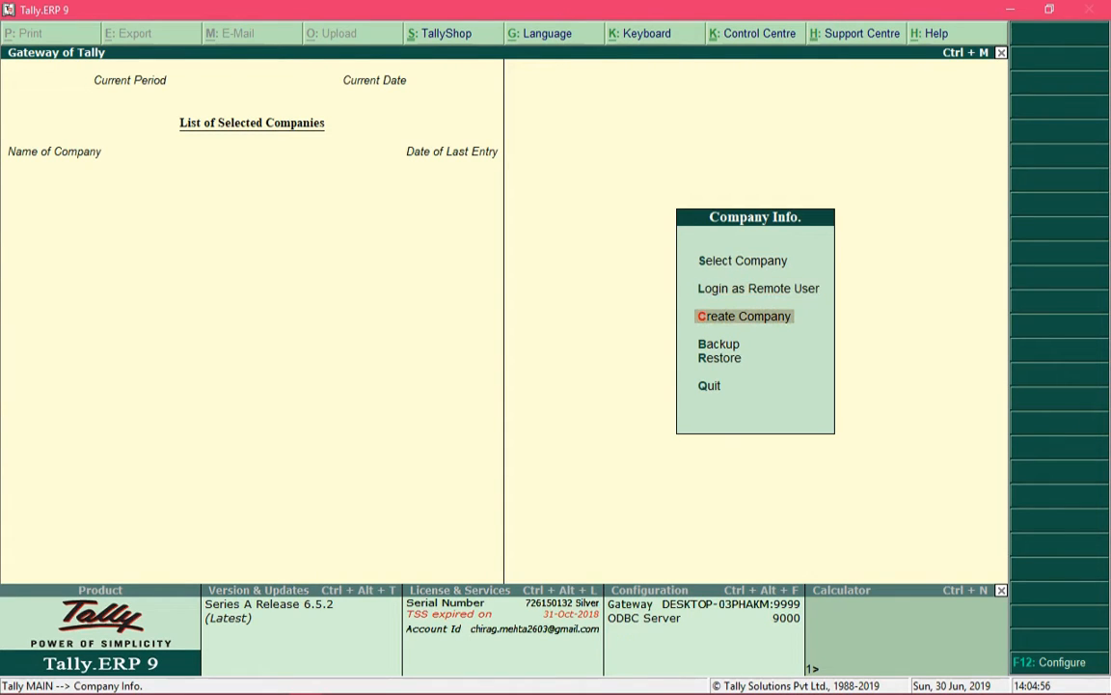
key(Down)
key(Down)
key(Down)
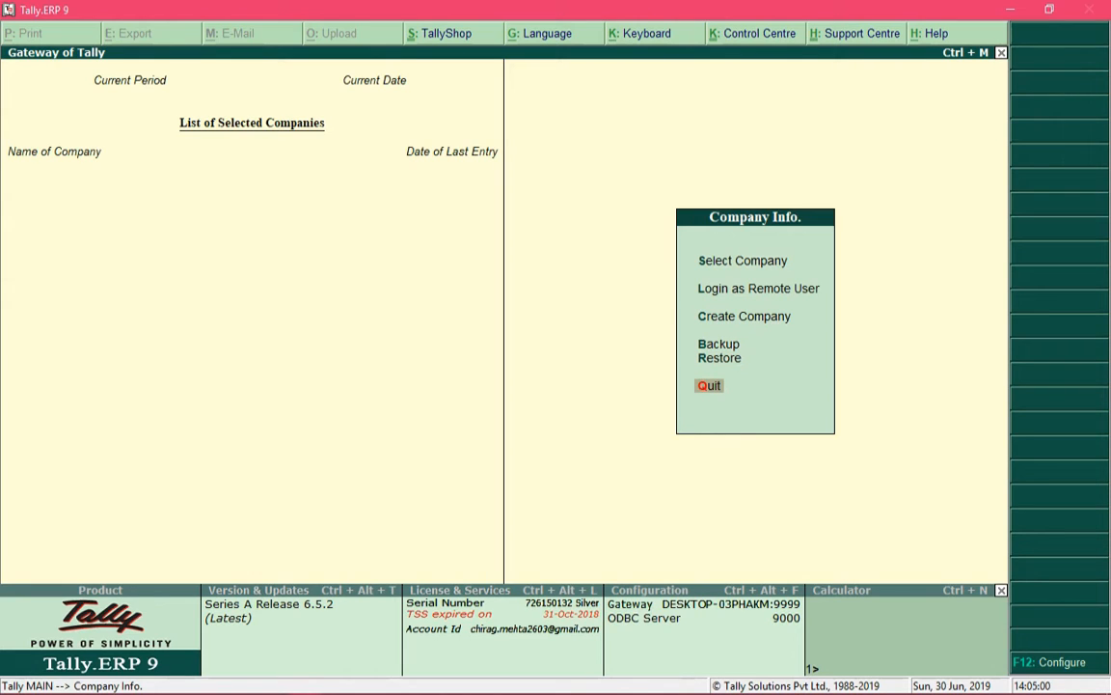
key(Up)
key(Up)
key(Up)
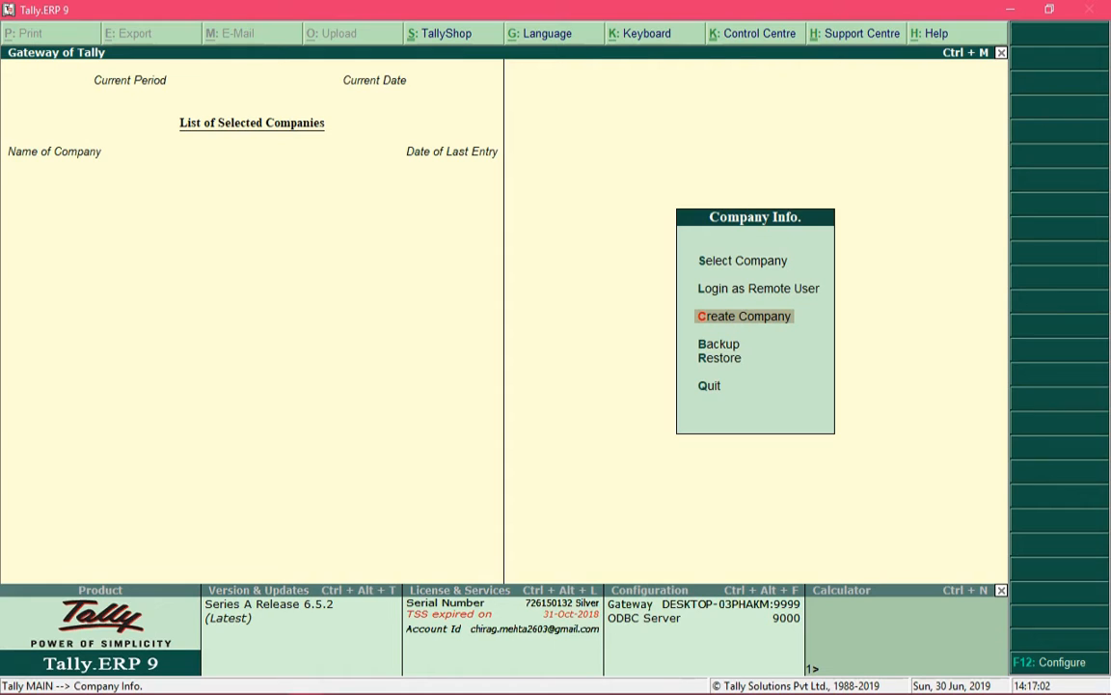
key(Up)
key(Up)
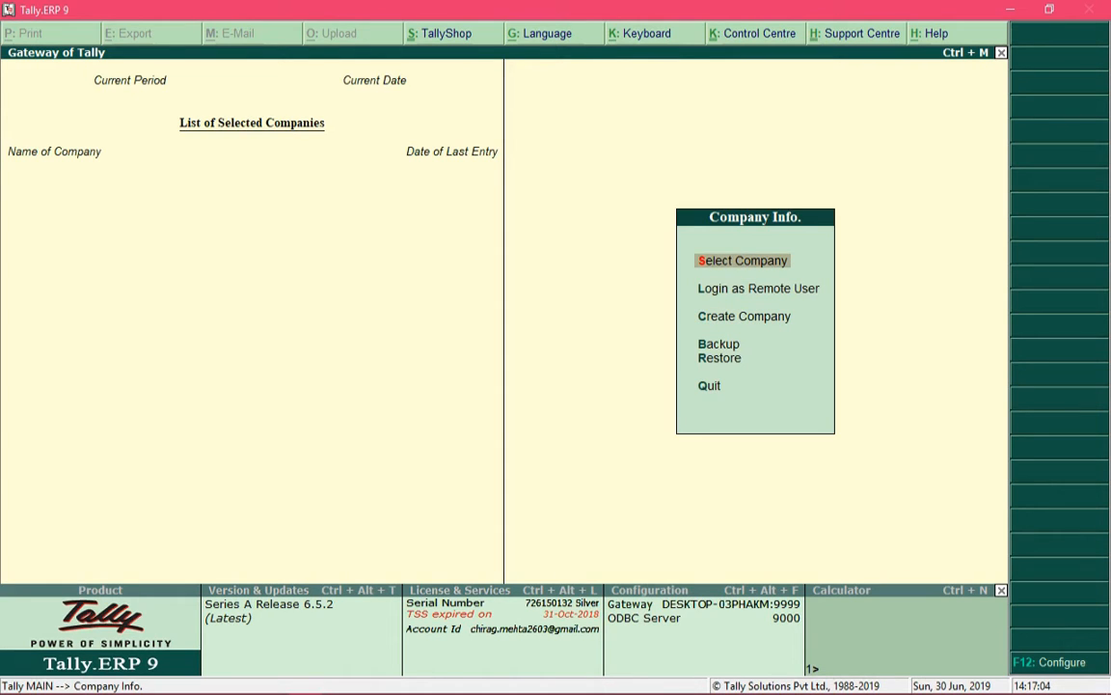
key(Down)
key(Down)
key(Down)
key(Down)
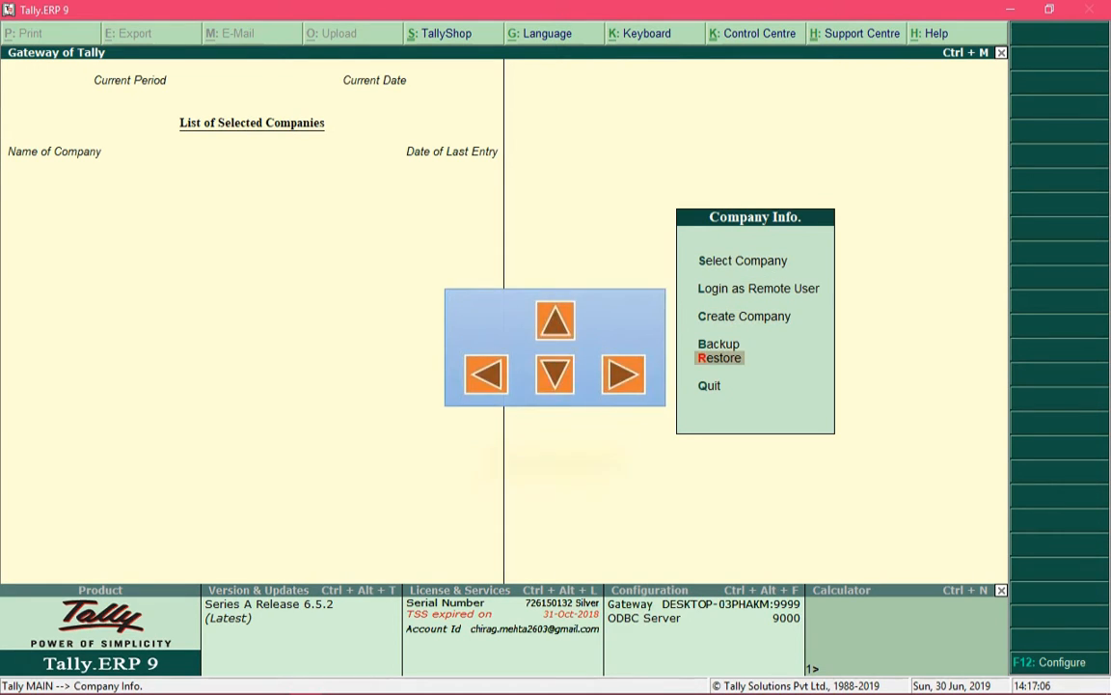
key(Down)
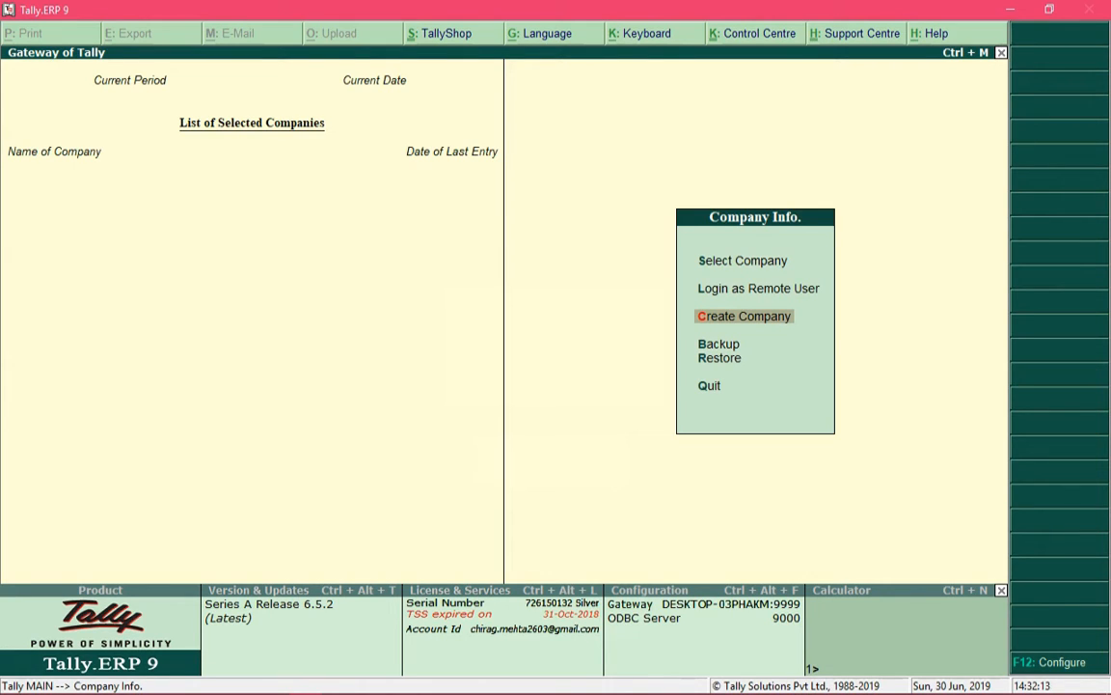
key(Return)
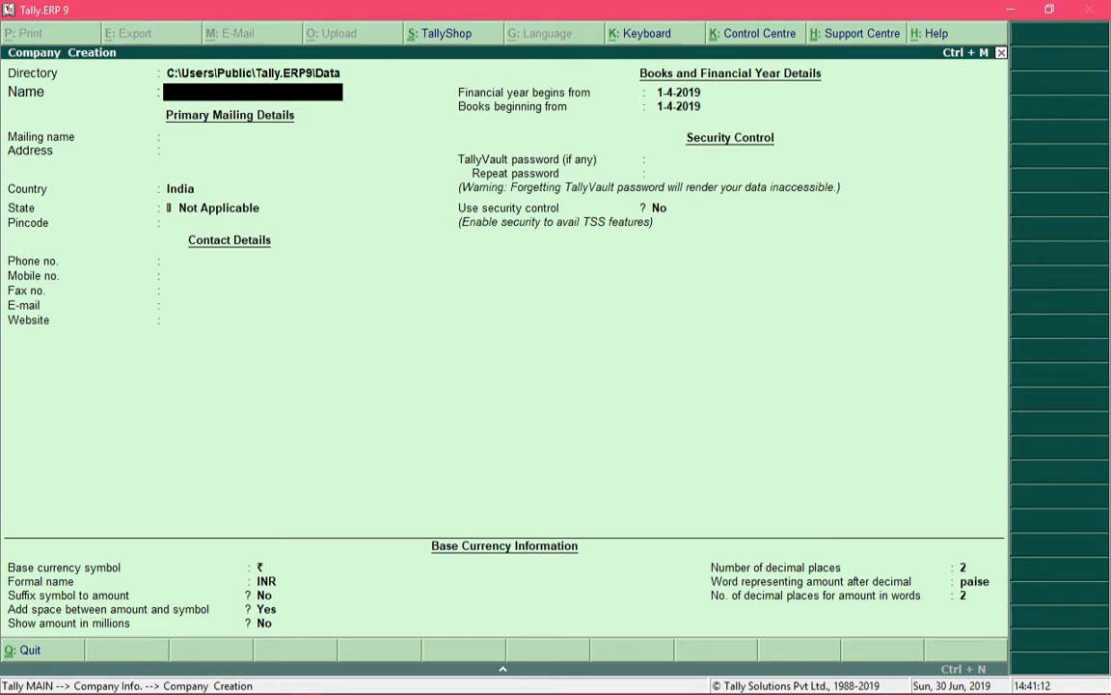
key(BackSpace)
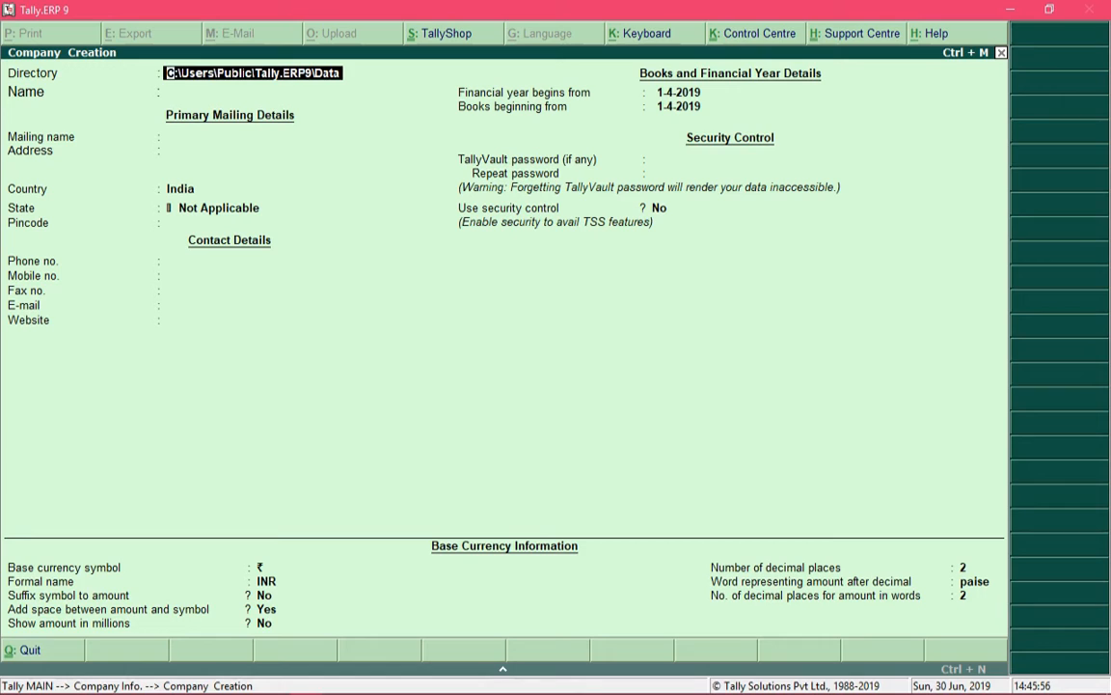
Set the company data directory to D:\ and move on to the Name field
text(D:\)
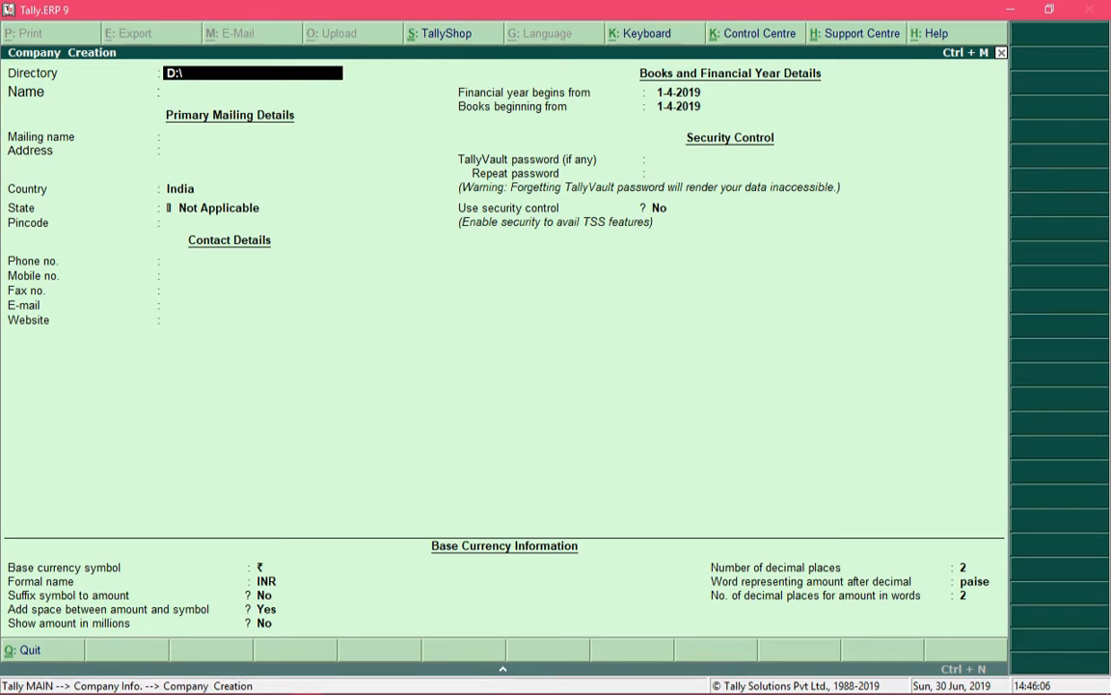
key(Return)
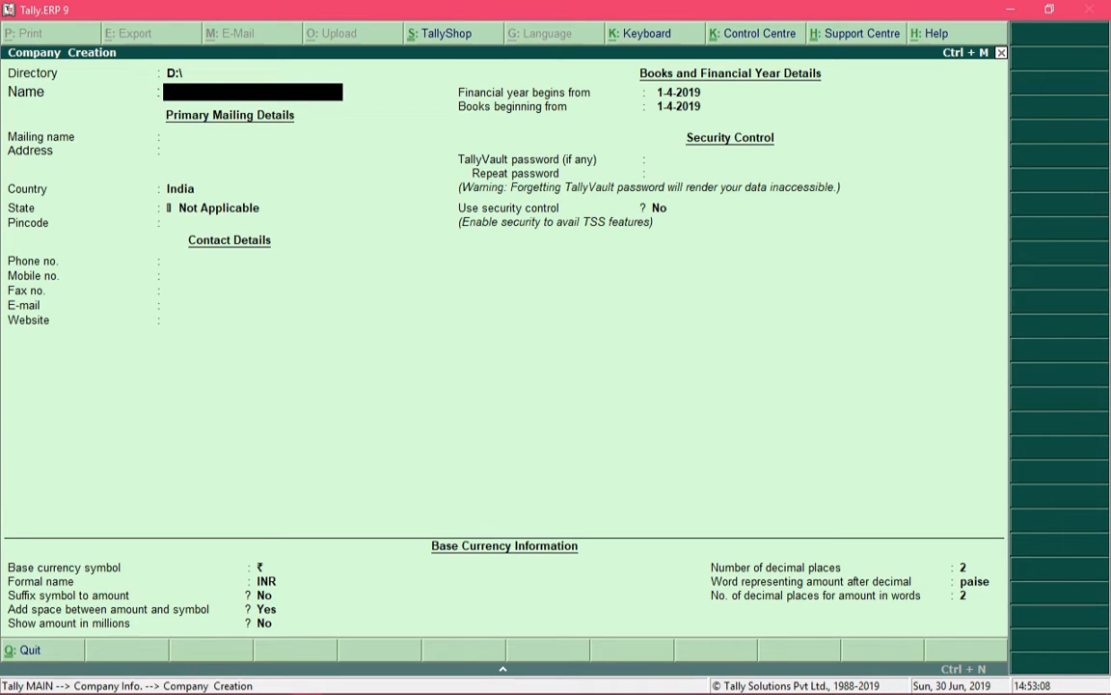
key(BackSpace)
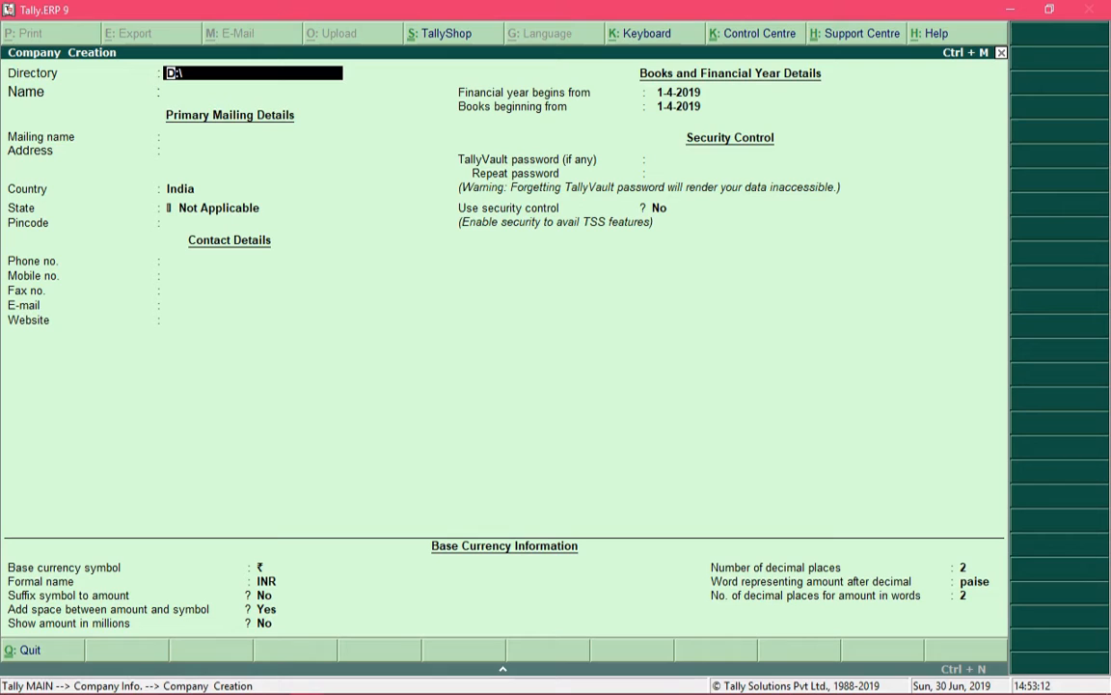
key(Return)
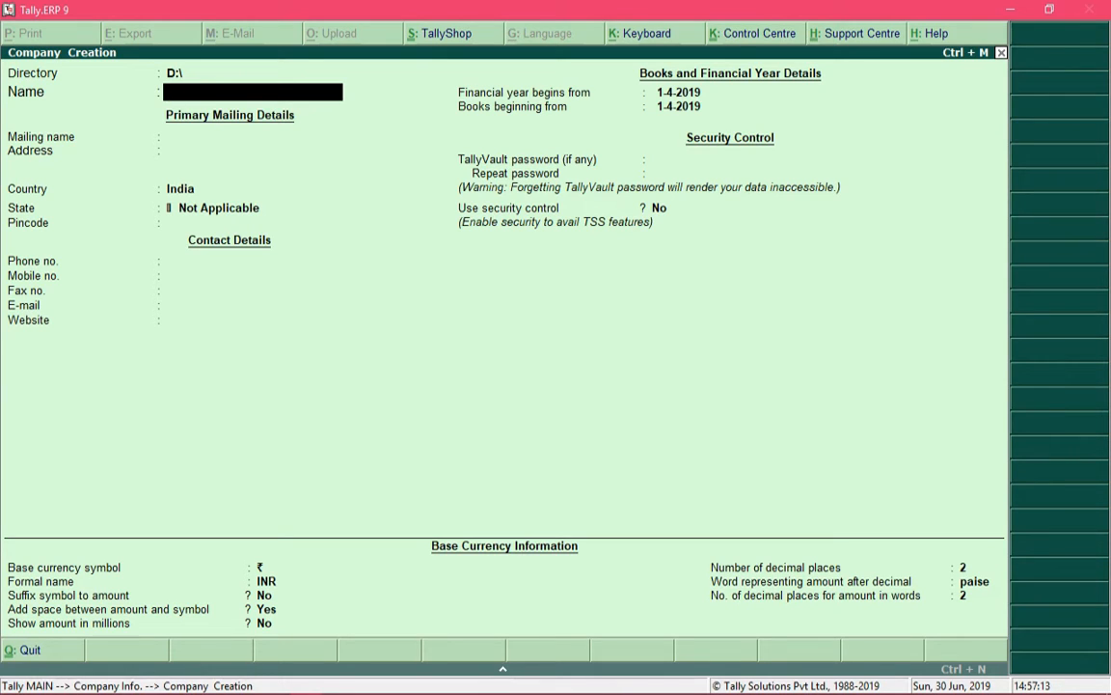
Name the company 'Alpha Sales Private Limited' and keep it as the mailing name
text(Alpha Sales Private Limited)
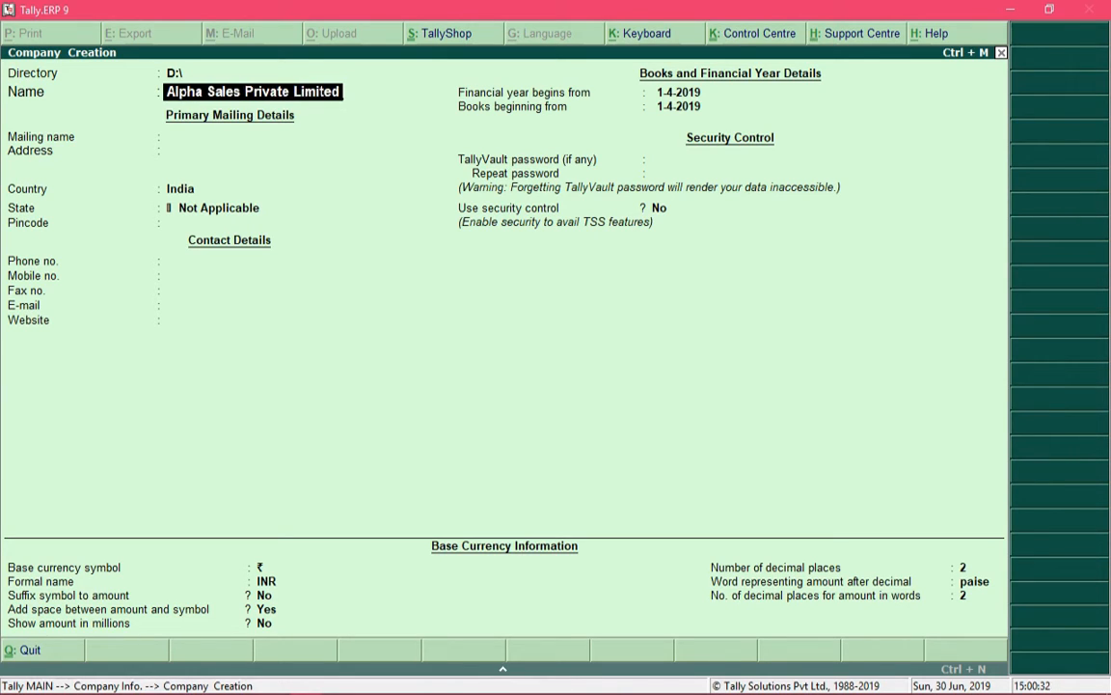
key(Return)
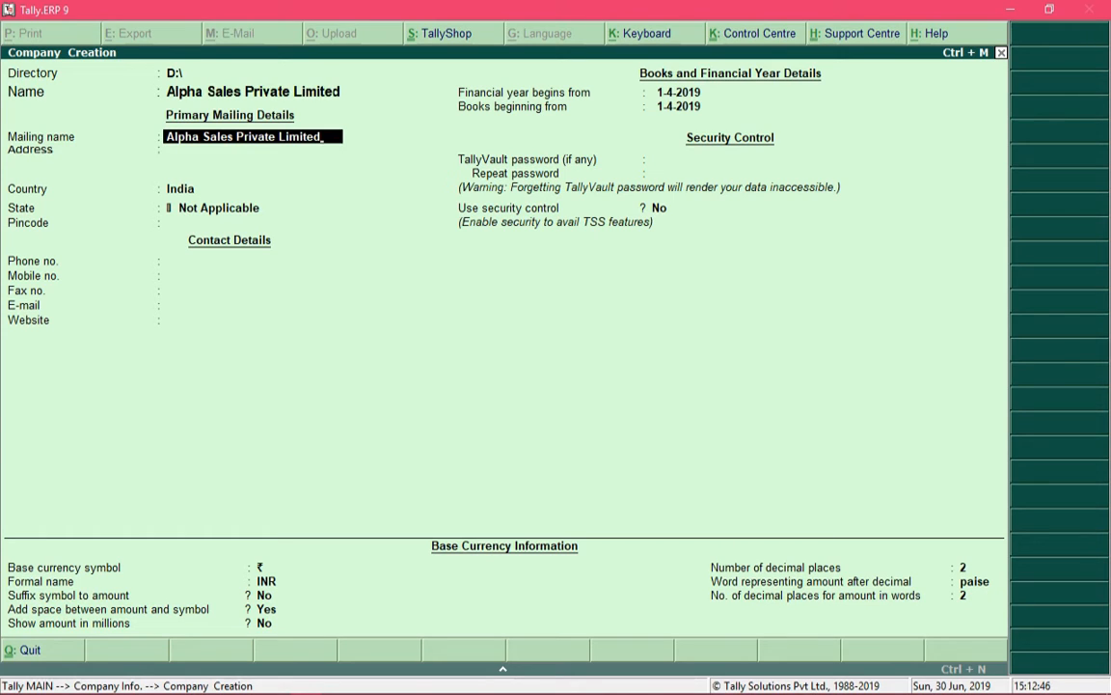
key(Return)
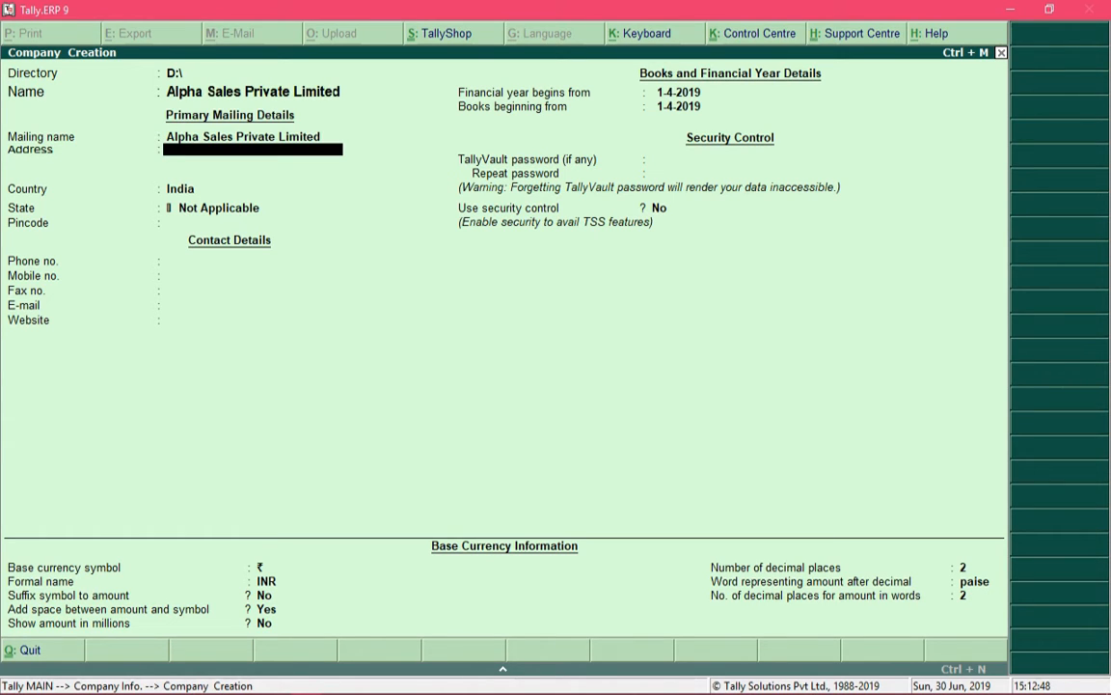
Enter the company's three-line postal address in the Address field
text(Boomerang Business Centre)
key(Return)
text(Andheri East)
key(Return)
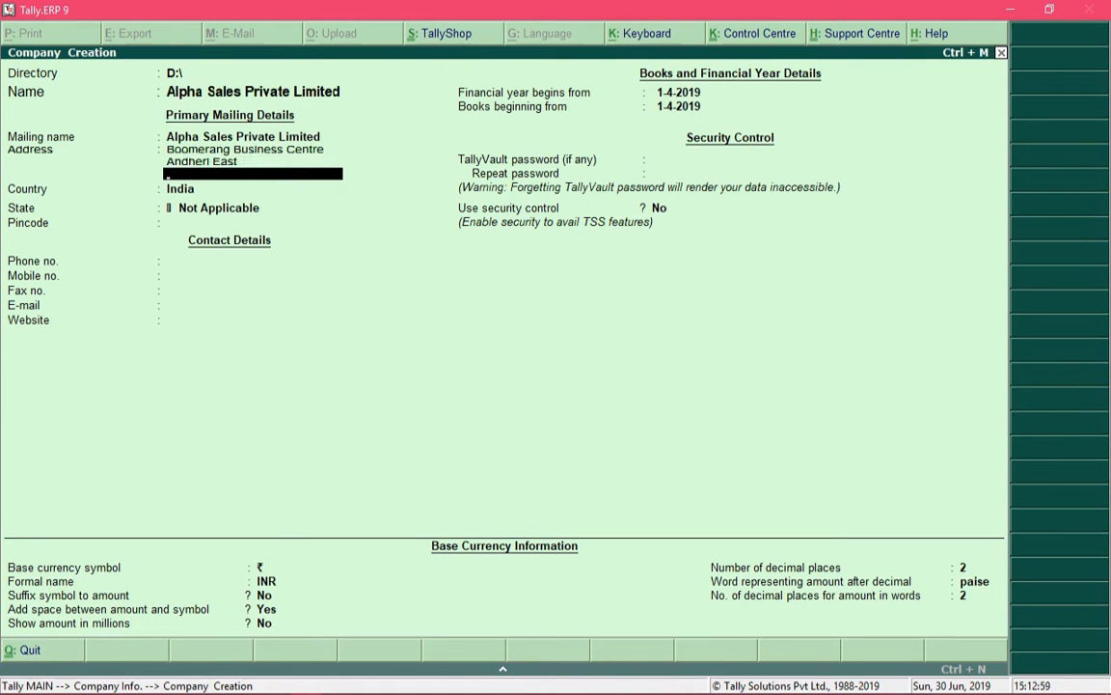
text(Mumbai)
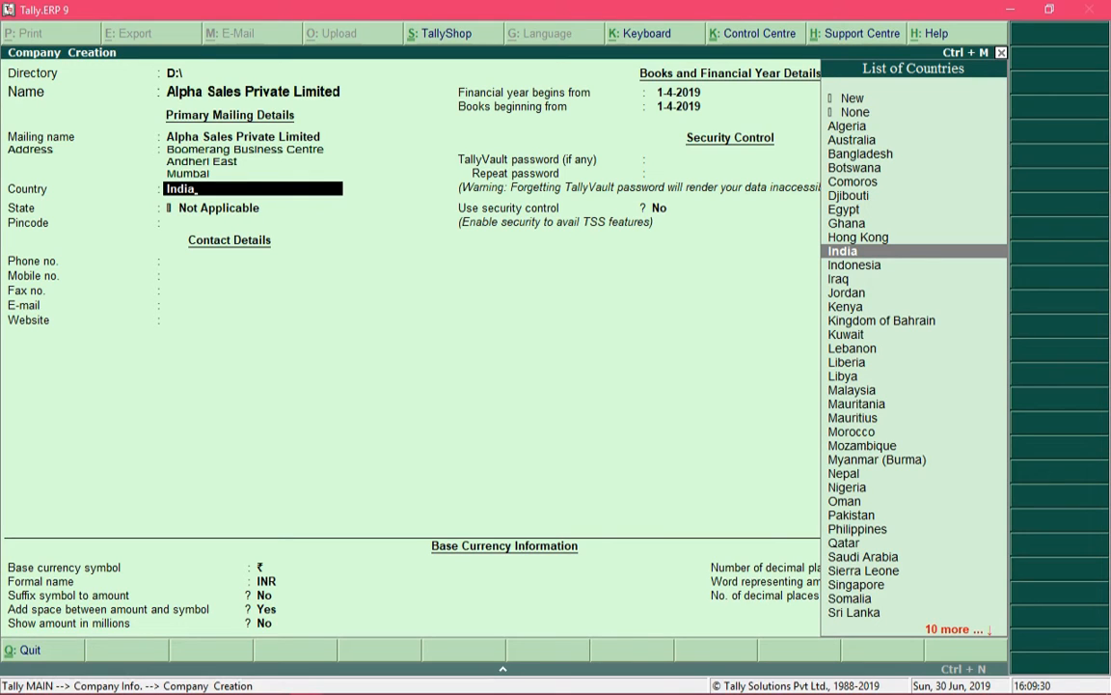
Keep India as the country and pick Maharashtra from the List of States
key(Return)
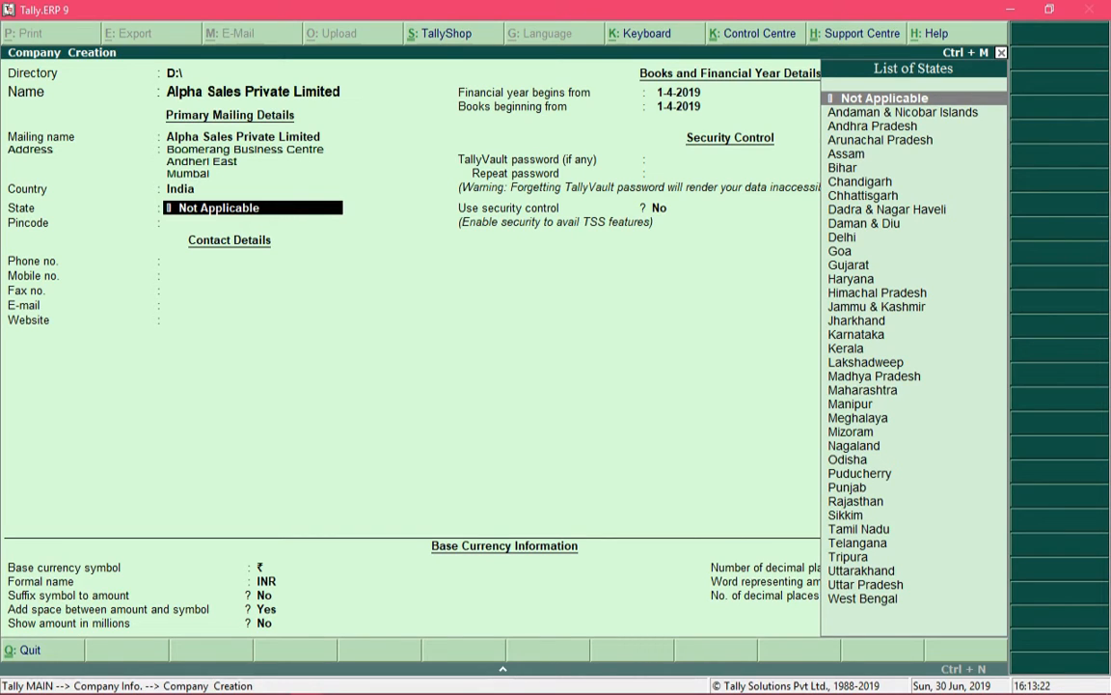
text(Maha)
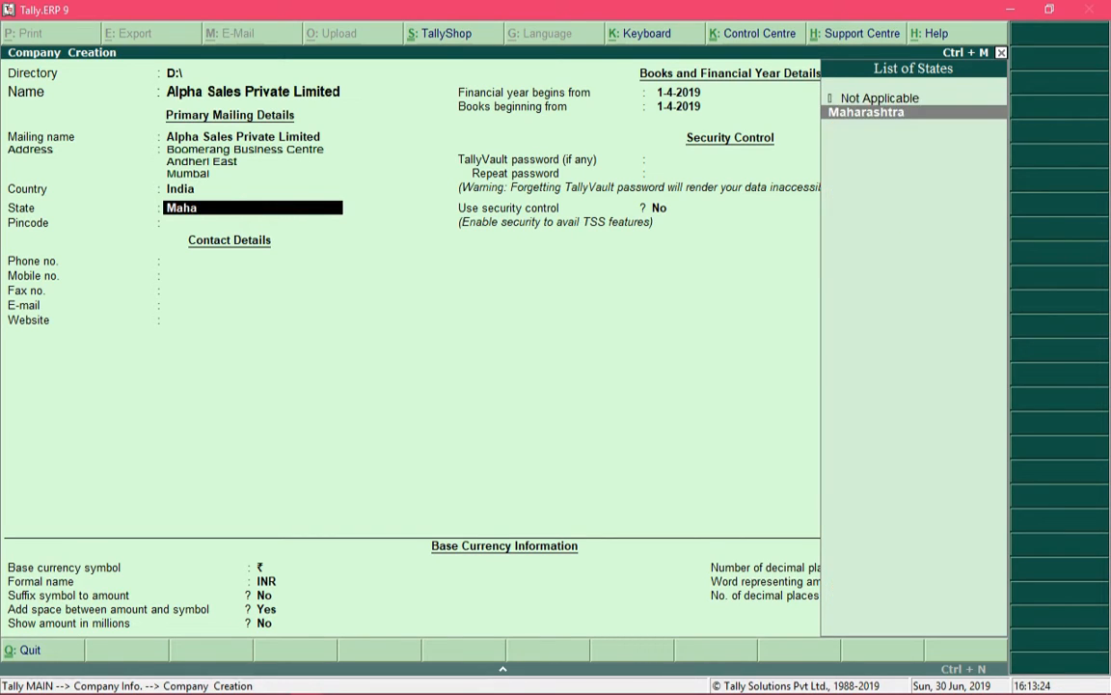
key(Return)
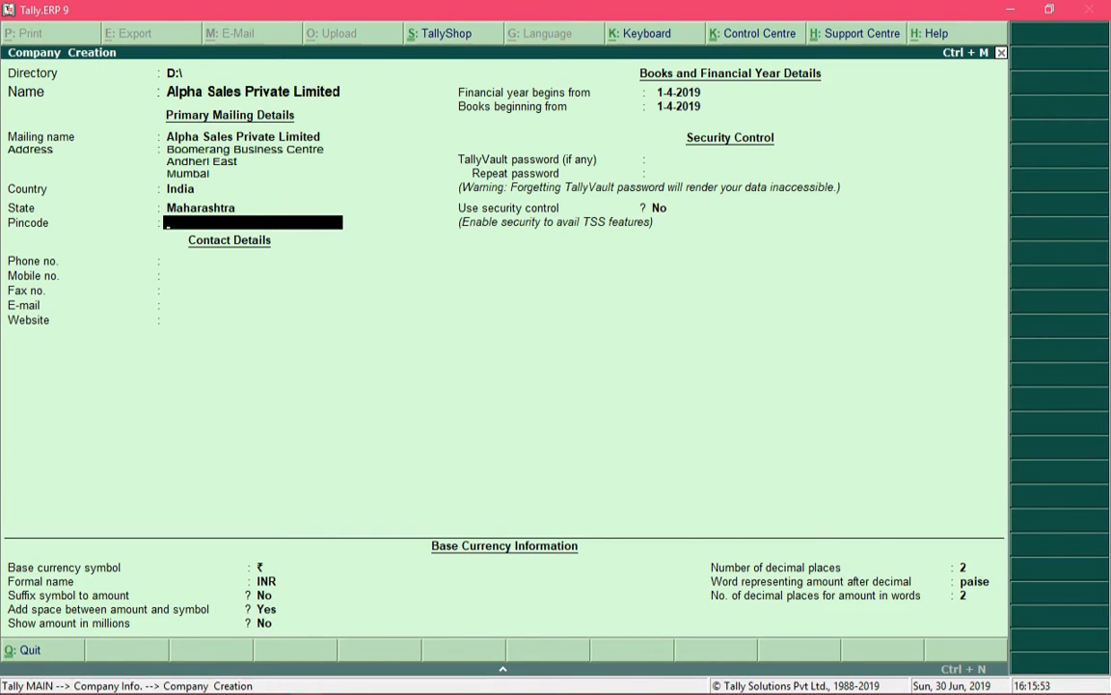
key(BackSpace)
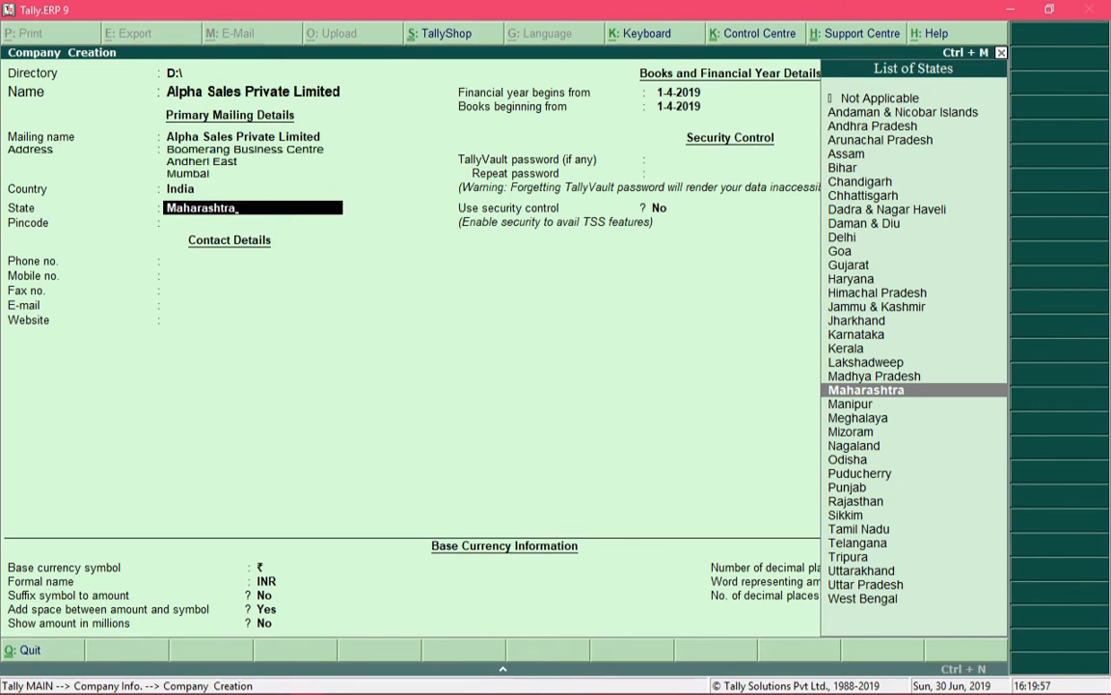
key(Return)
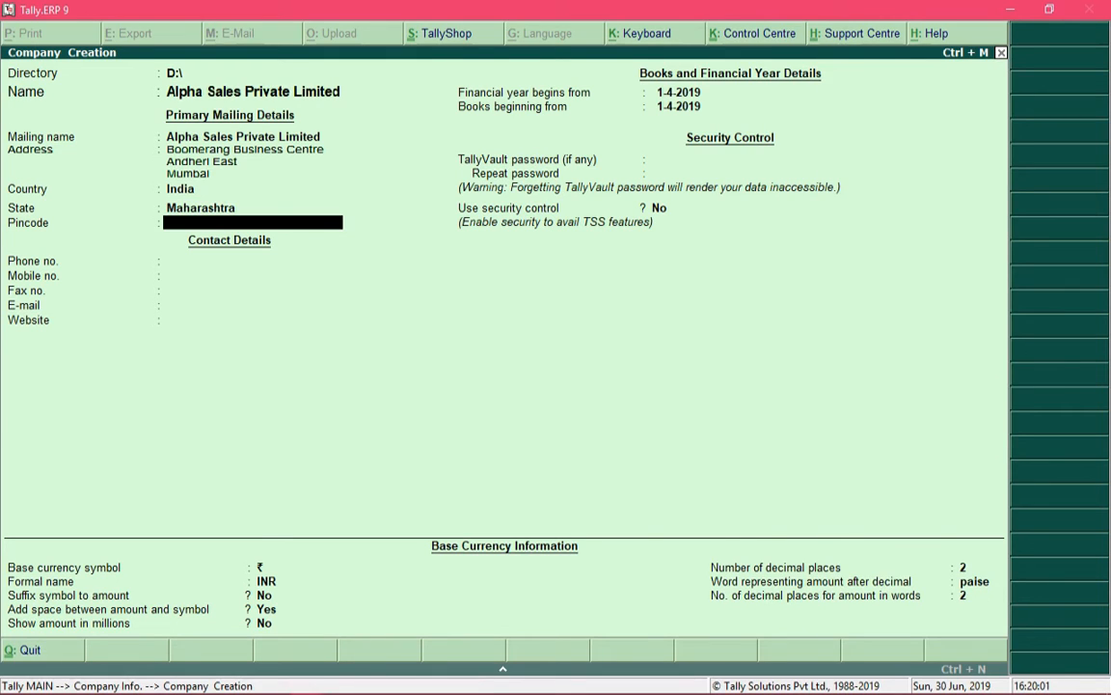
Fill in the company's pincode, phone, mobile number, e-mail address and website, leaving fax blank
text(4000072)
key(Return)
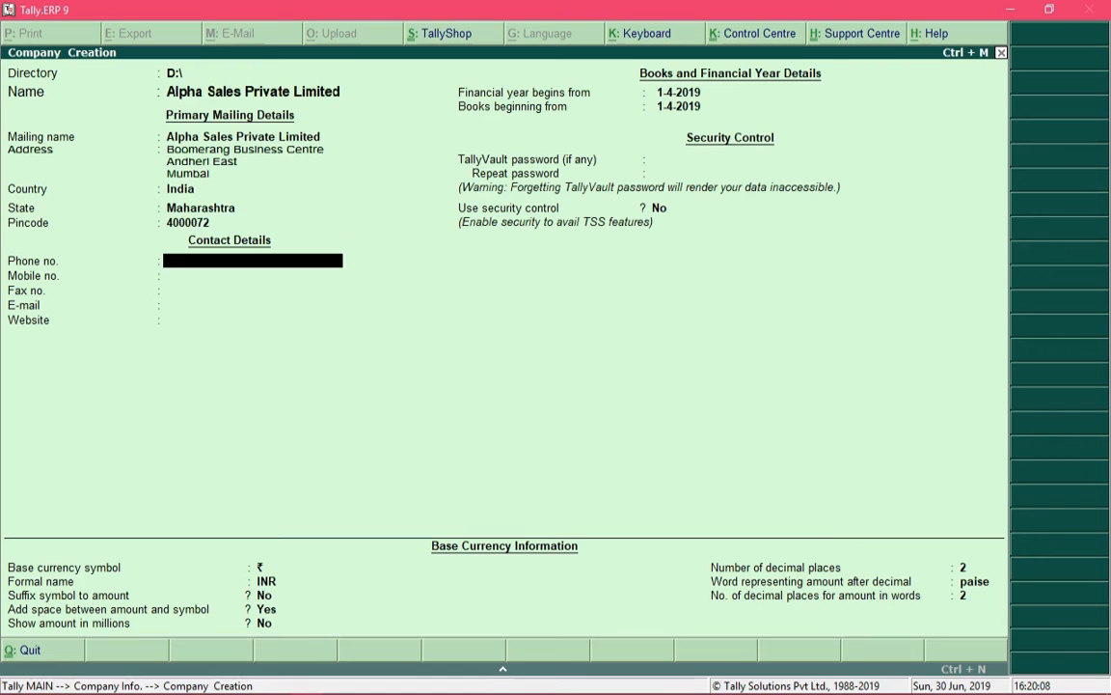
text(022-2345678)
key(Return)
text(987654)
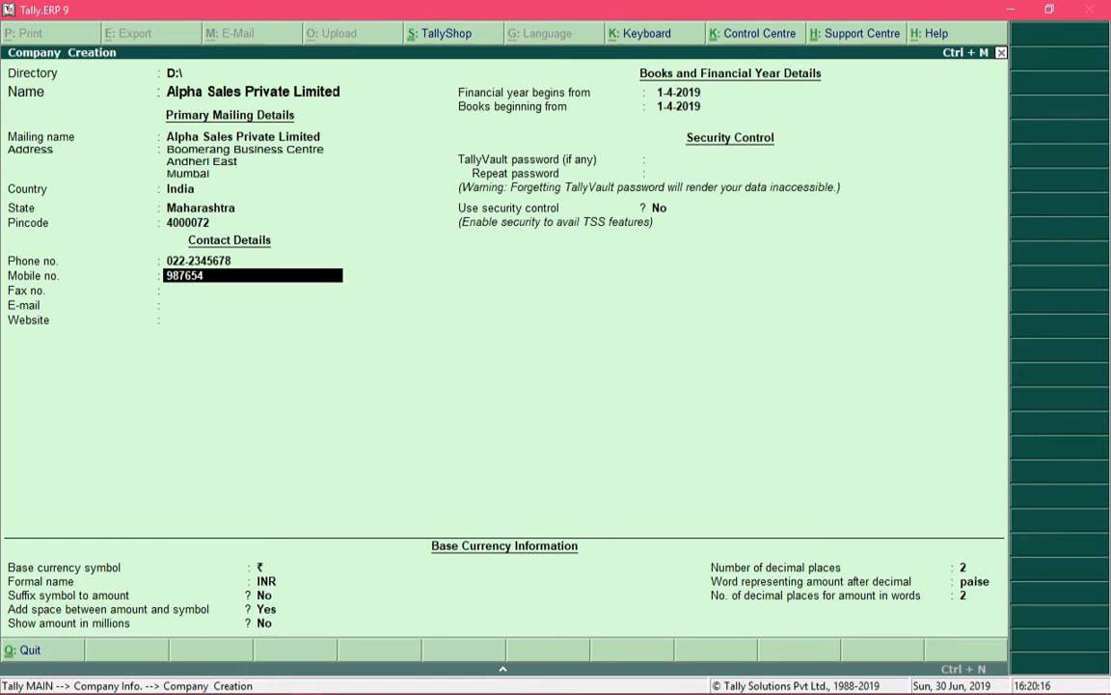
text(321)
key(Return)
key(Return)
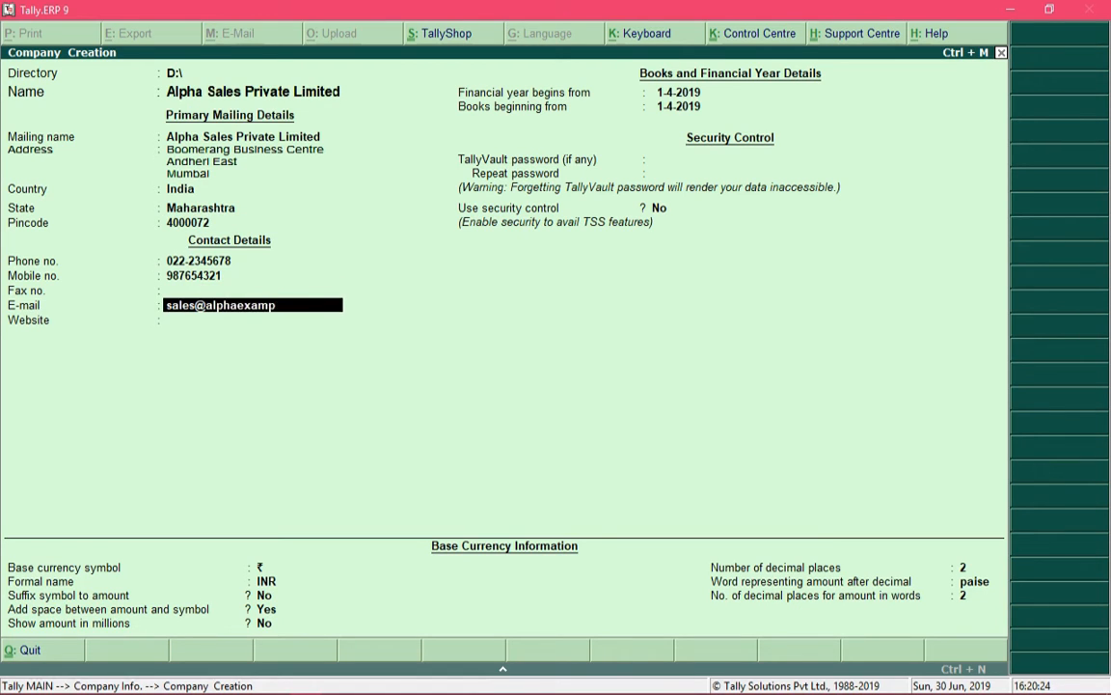
key(Return)
text(www.alphaexample.com)
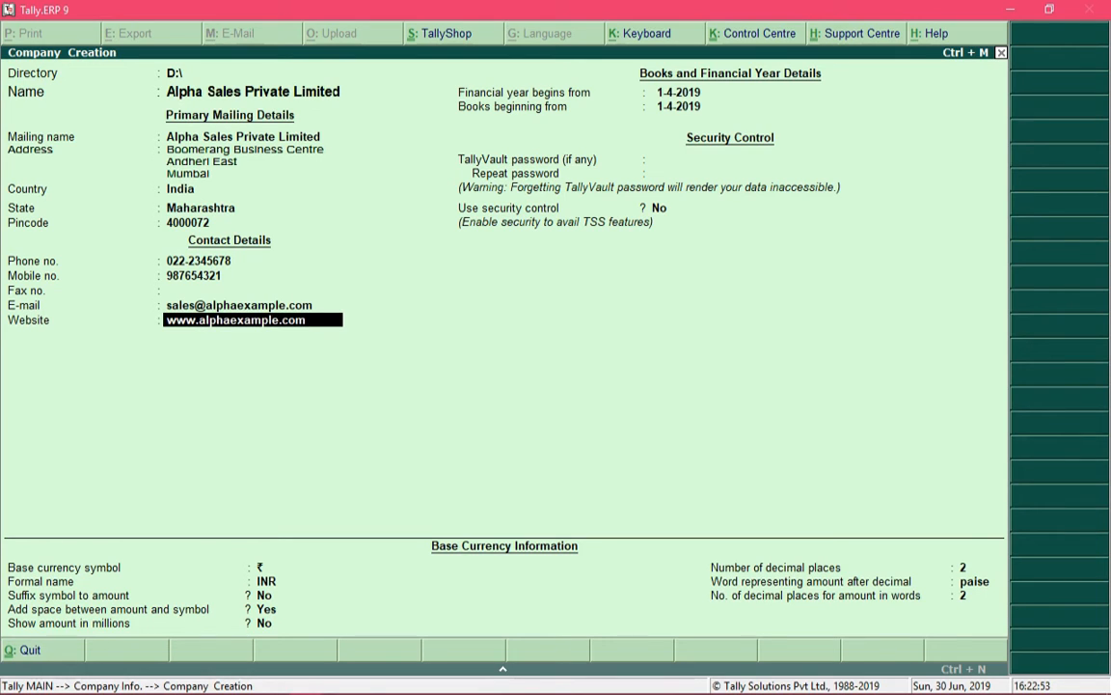
key(Return)
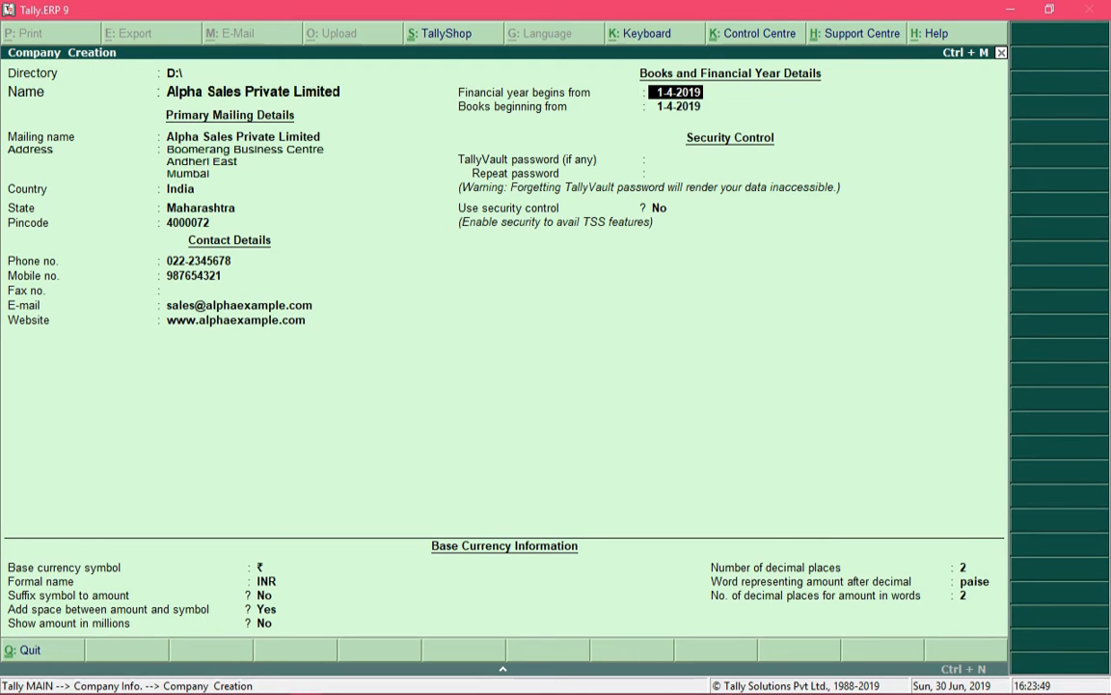
Keep 1-4-2019 as both the financial year start and books beginning date
key(Return)
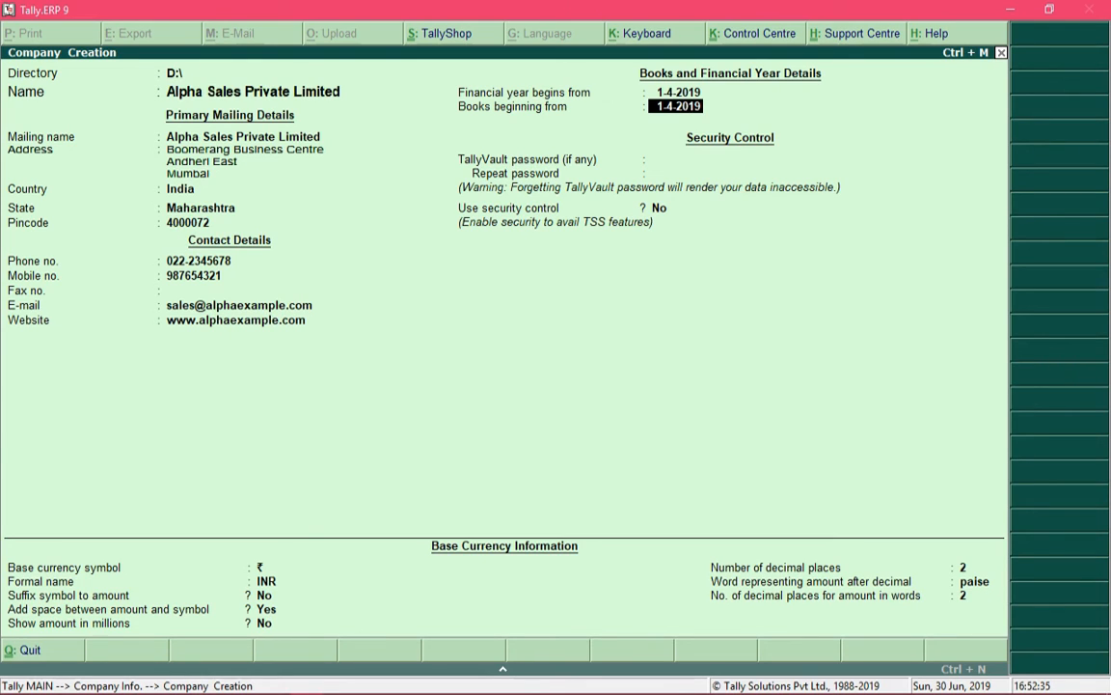
key(Return)
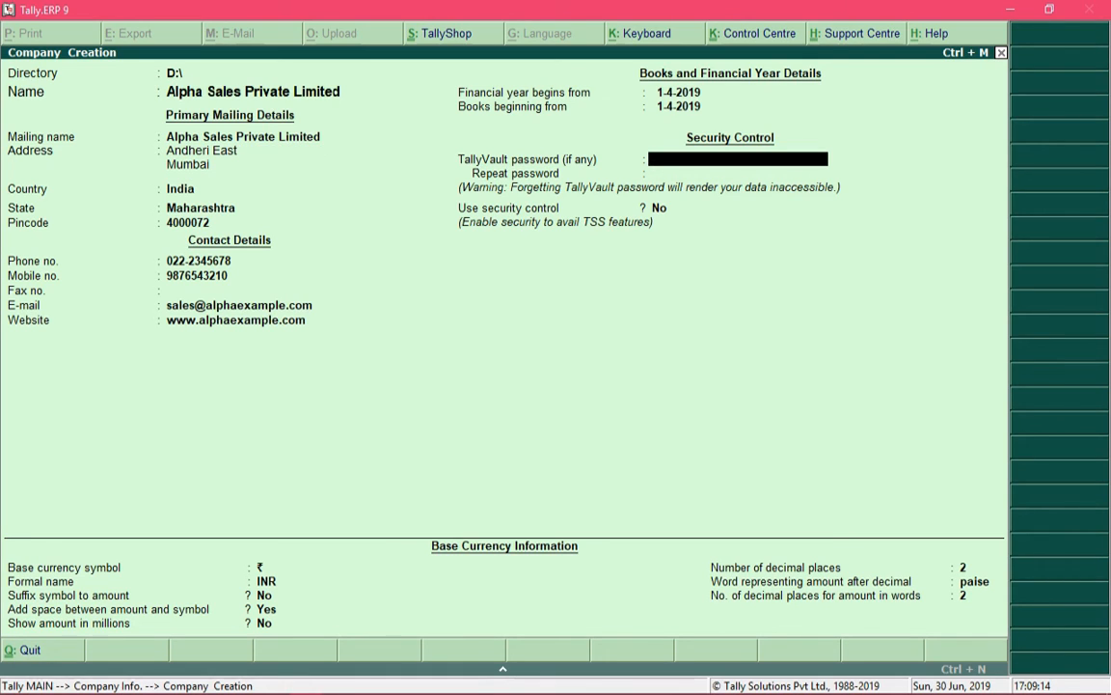
Leave the TallyVault password empty and keep Use security control set to No
key(Return)
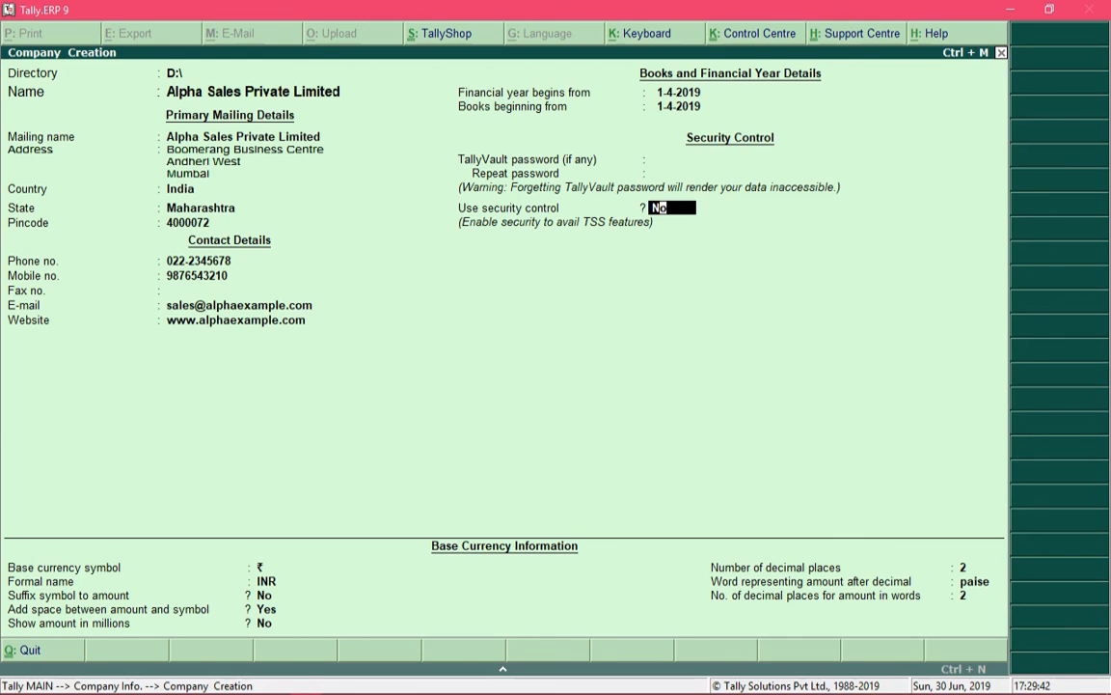
key(Return)
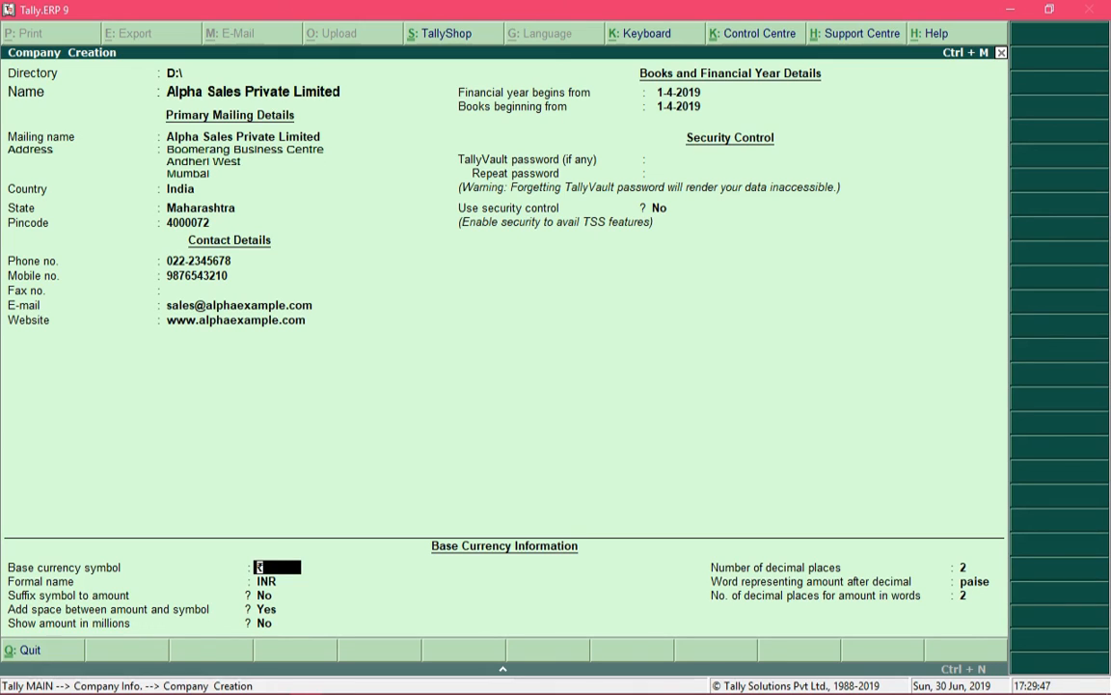
Keep the default ₹ INR base currency with 2 decimal places and reach the Accept prompt
key(Return)
key(Return)
key(Return)
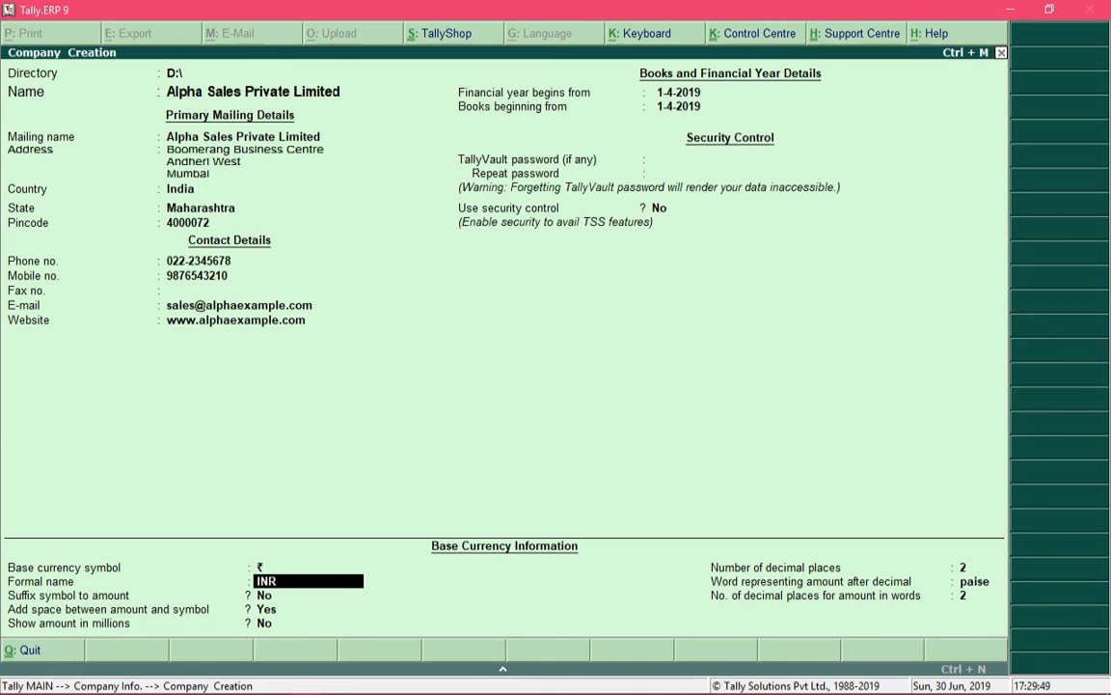
key(Return)
key(Return)
key(Return)
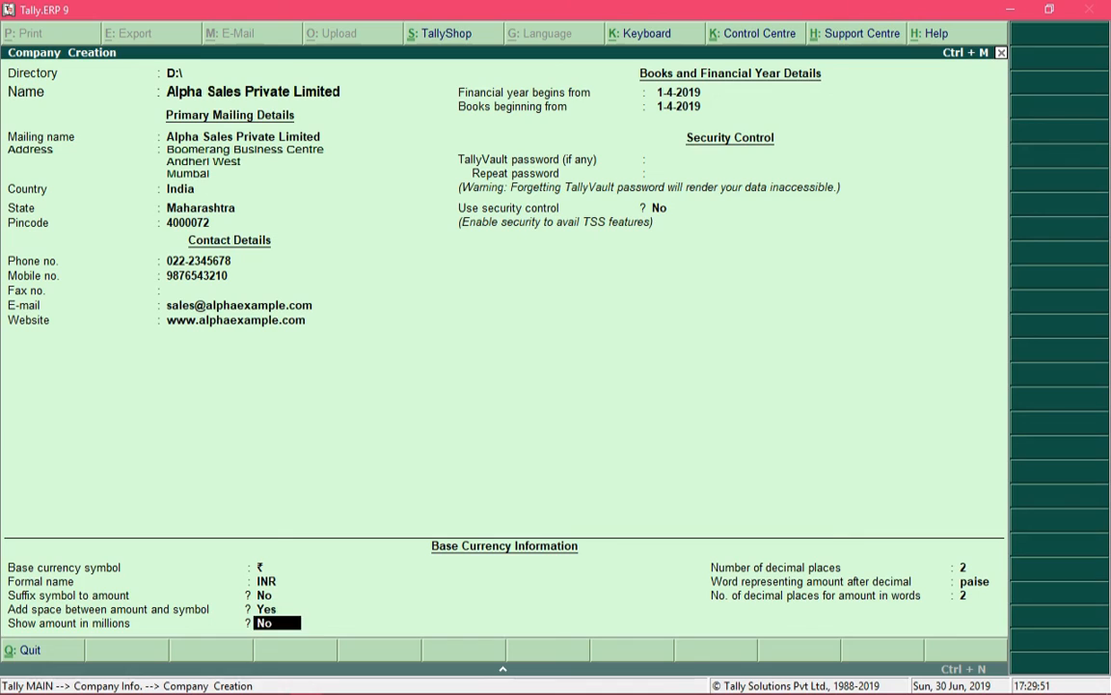
key(Return)
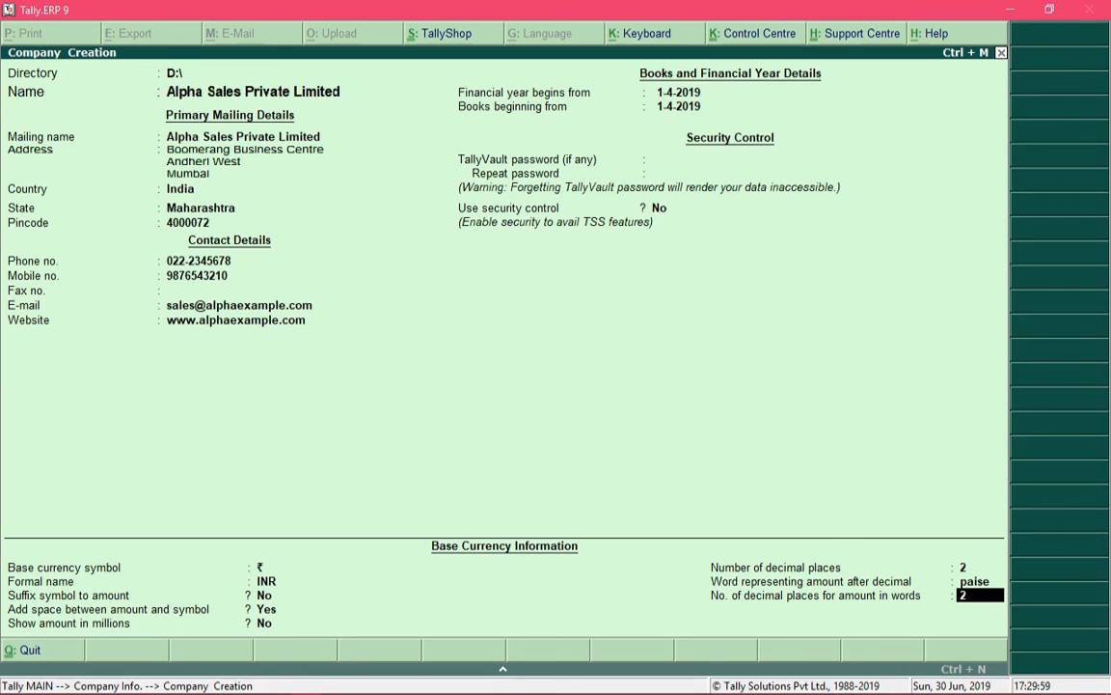
key(Return)
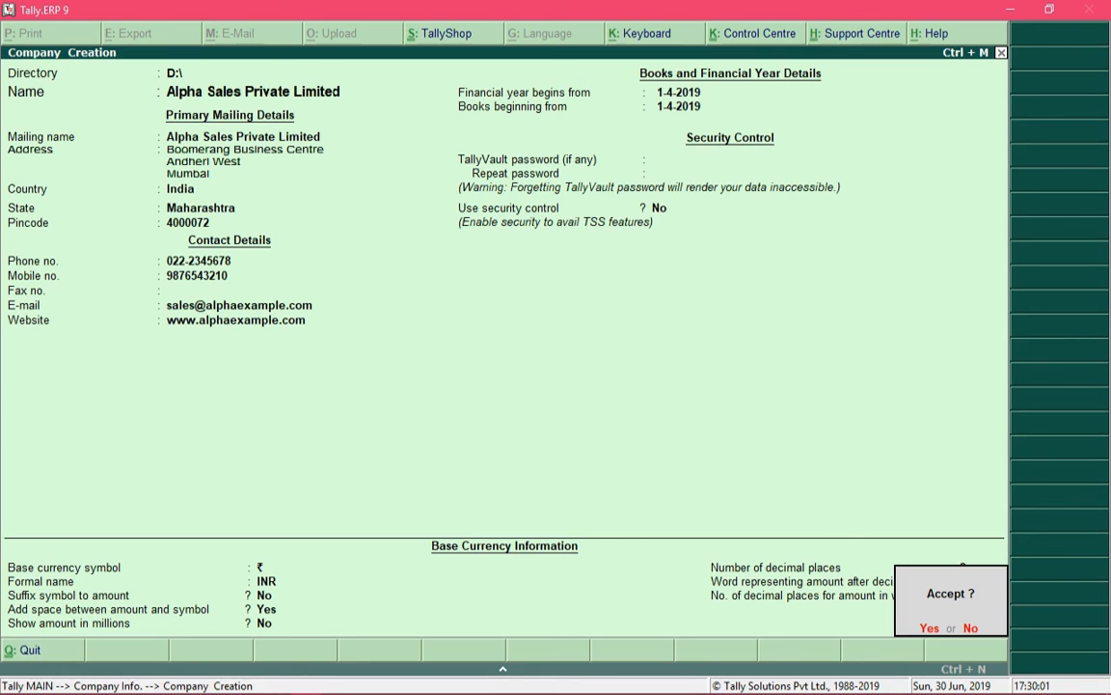